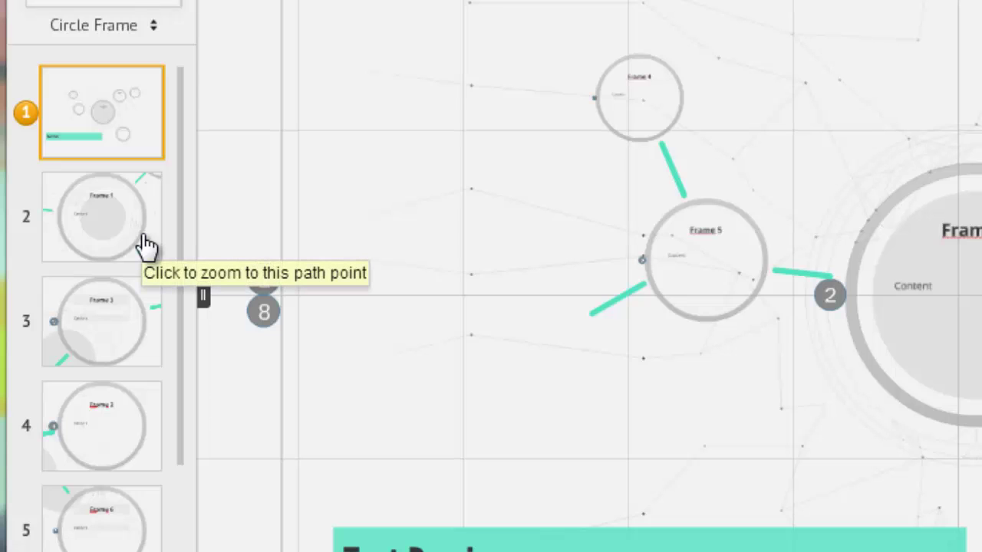
Step through path points 2, 3 and 4 to examine the order in which the frames are shown.
left_click(146, 245)
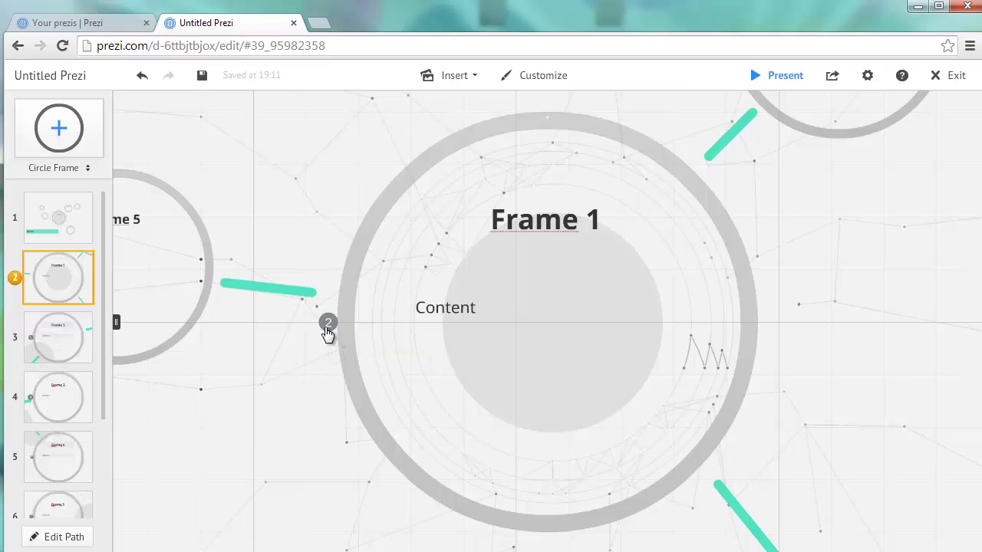
left_click(17, 343)
left_click(16, 404)
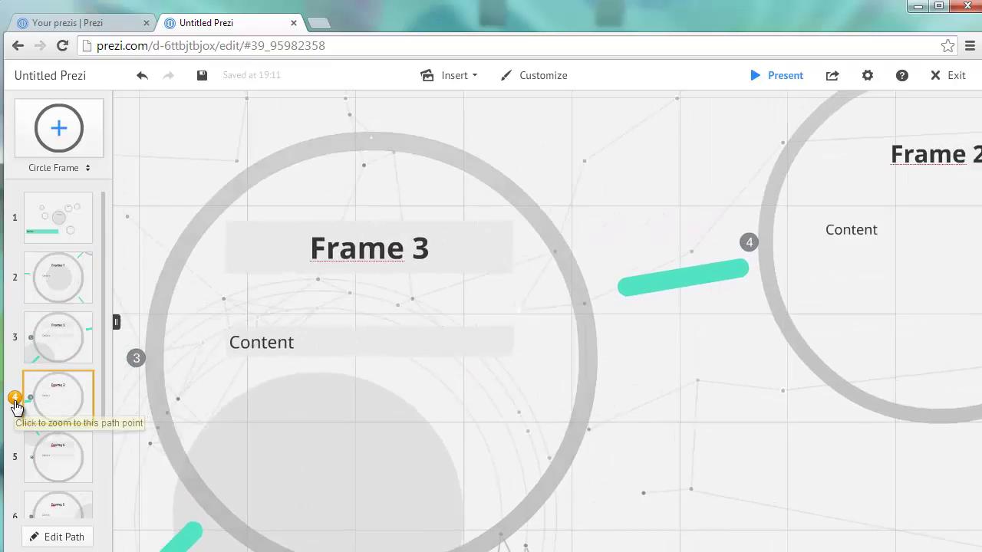
left_click(19, 282)
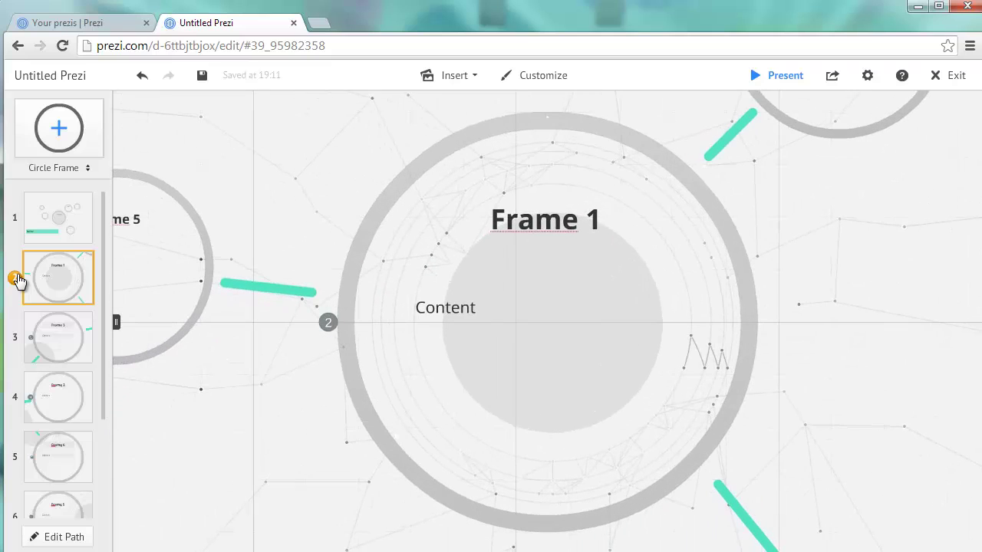
left_click(18, 339)
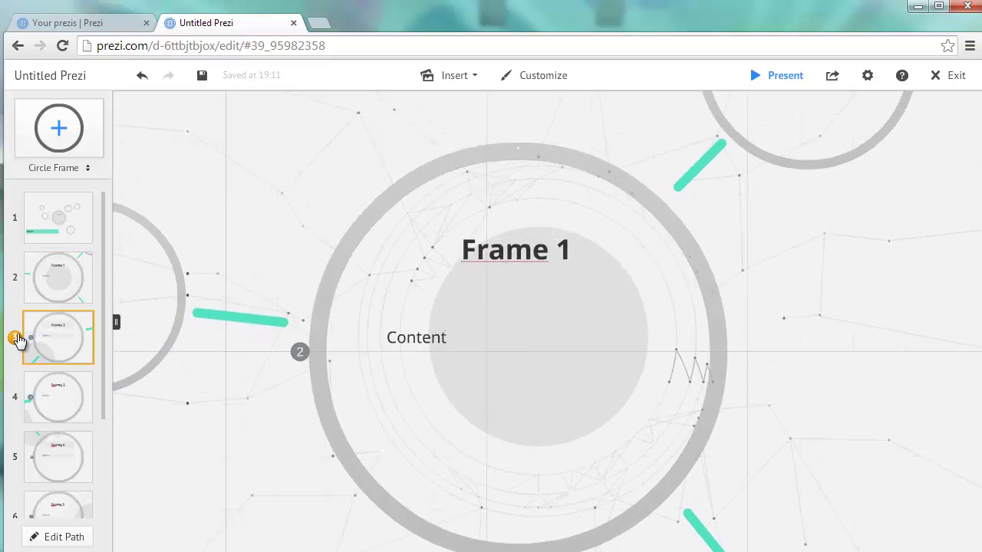
left_click(18, 399)
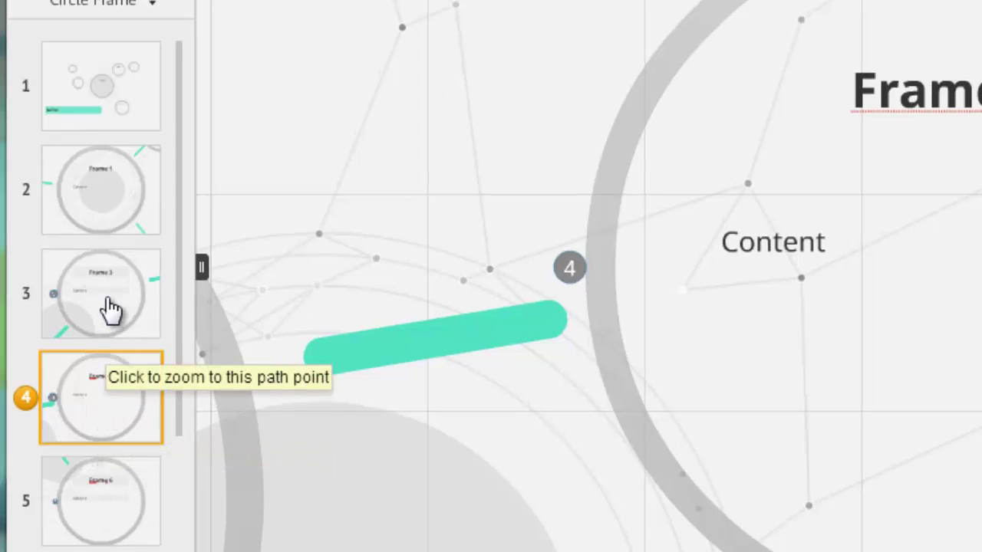
Move Frame 2 ahead of Frame 3 in the presentation path and review path points 1 to 4.
left_click_drag(106, 408, 74, 298)
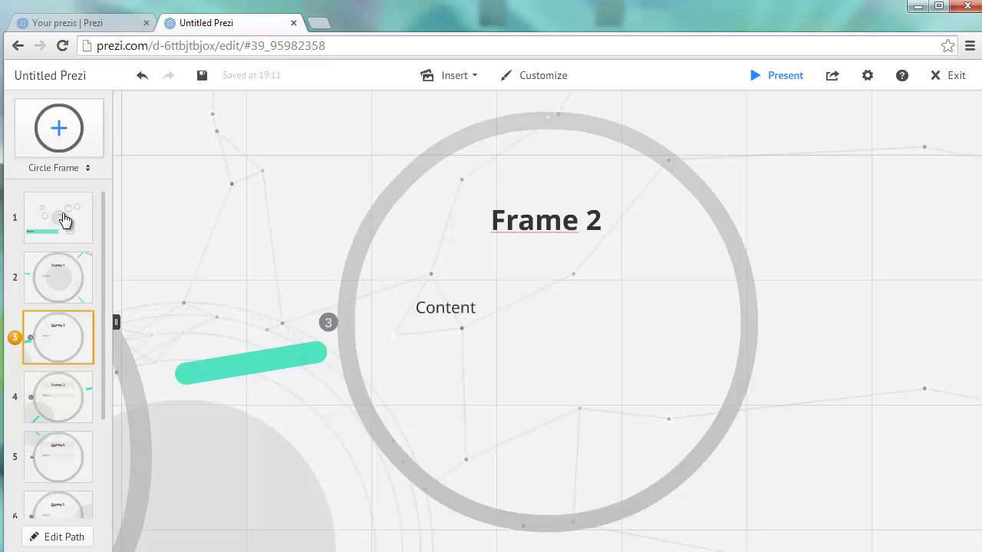
left_click(113, 91)
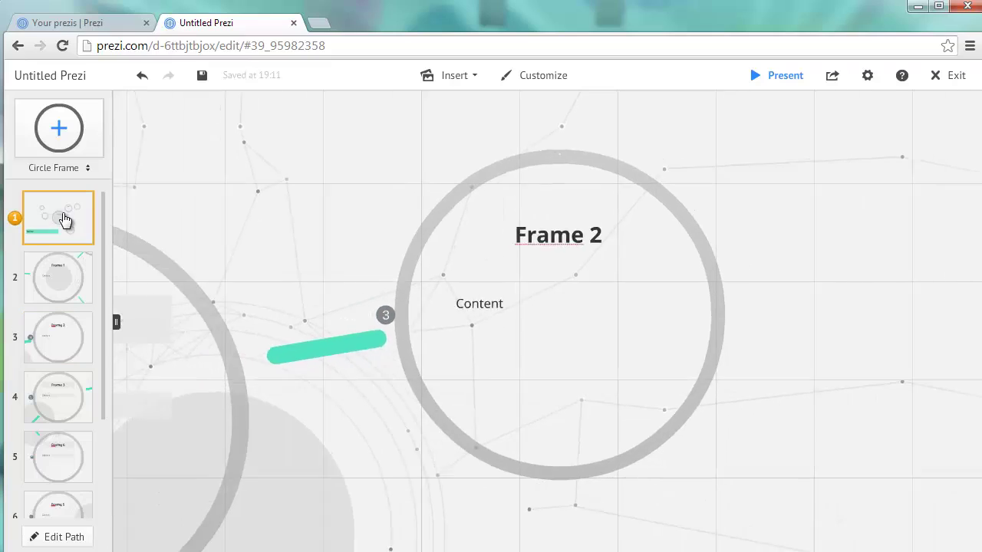
left_click(66, 278)
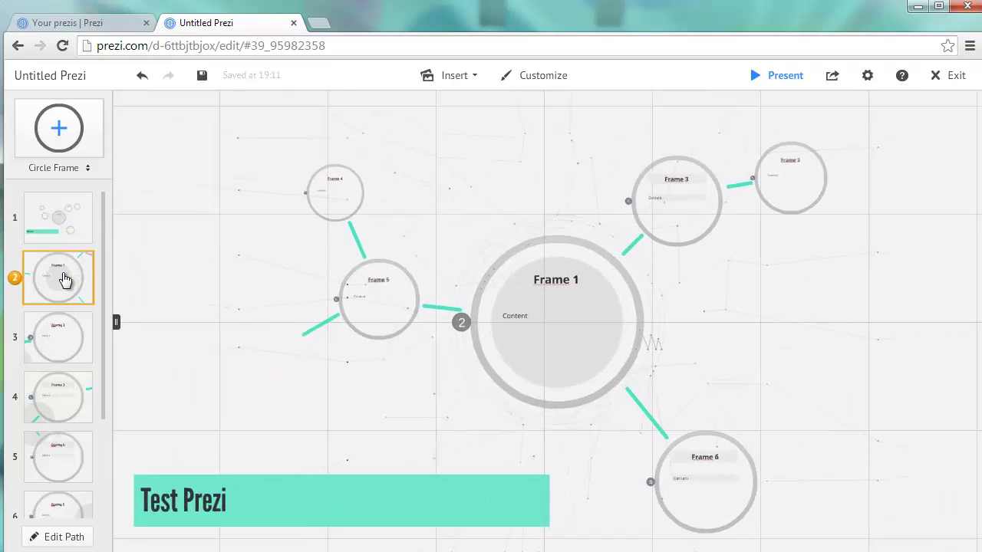
left_click(66, 338)
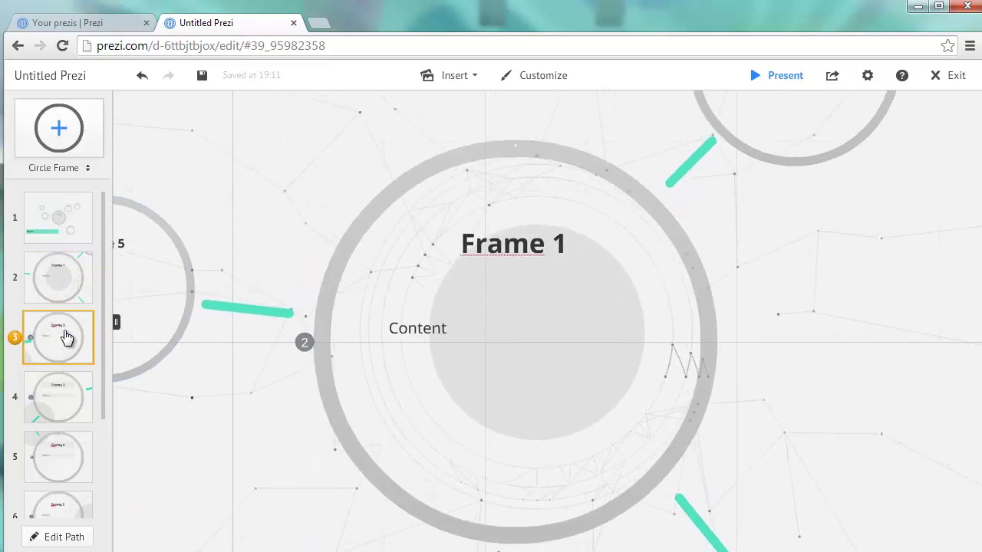
left_click(64, 403)
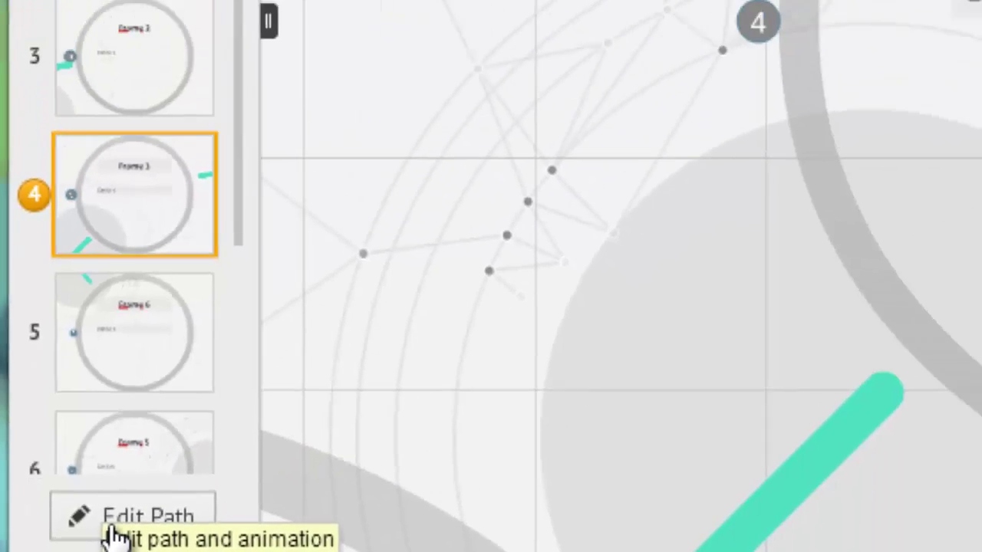
Start editing the path and insert a return to Frame 1 between Frame 2 and Frame 3.
left_click(112, 530)
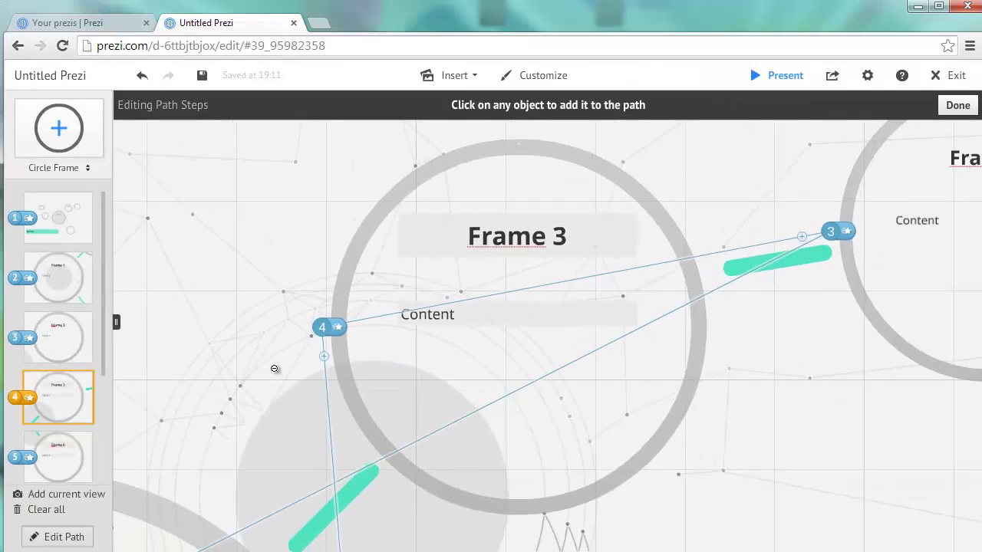
scroll(275, 369, "down", 5)
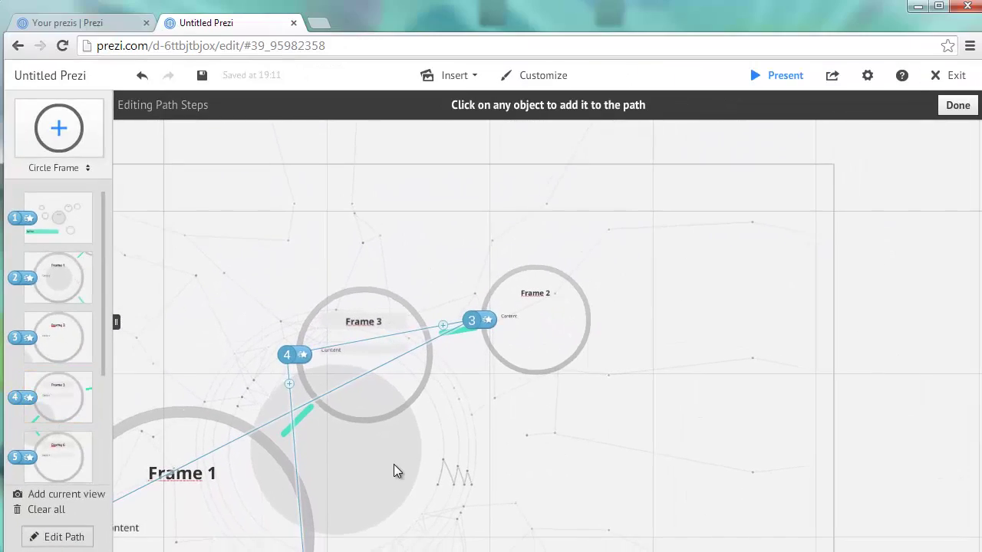
left_click_drag(393, 464, 920, 246)
left_click_drag(267, 412, 476, 424)
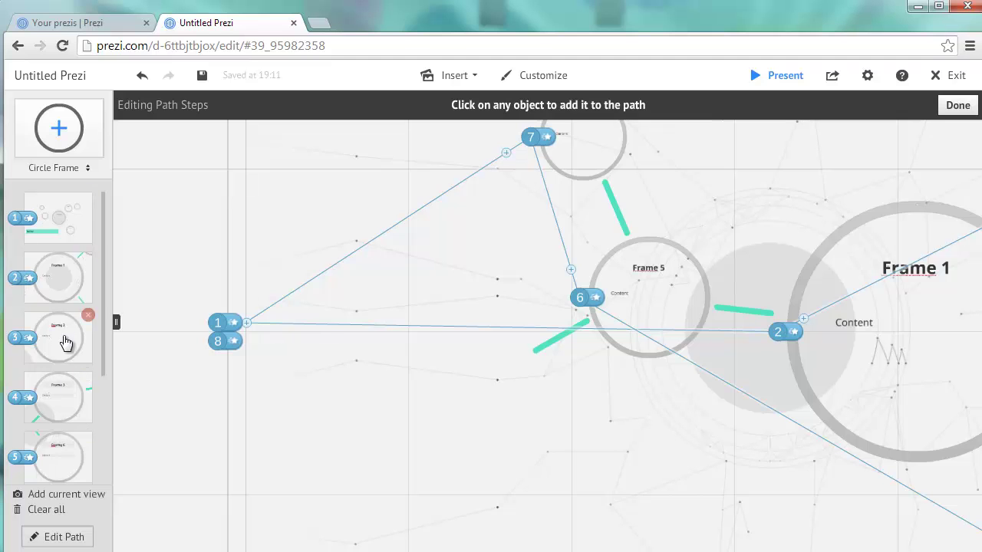
left_click_drag(554, 395, 476, 454)
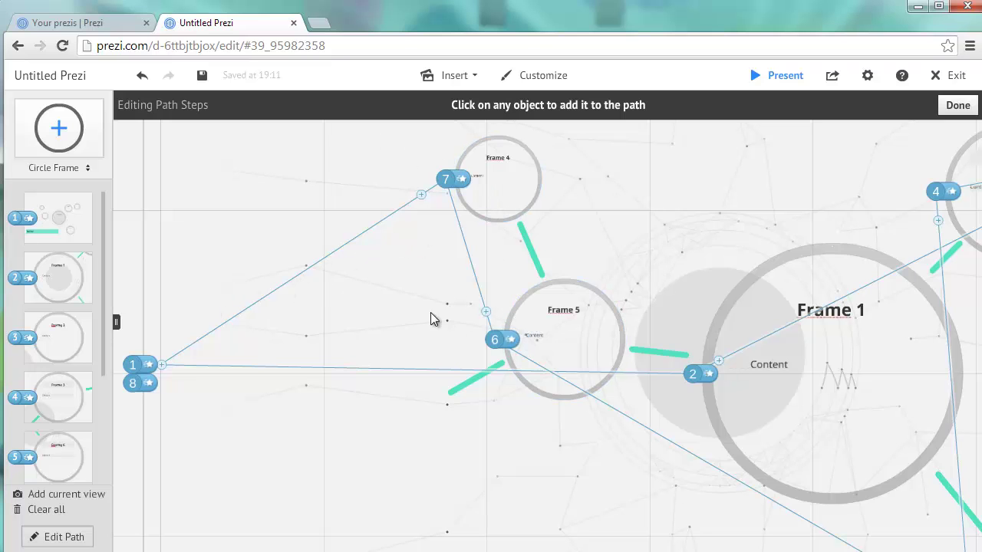
left_click_drag(620, 459, 254, 479)
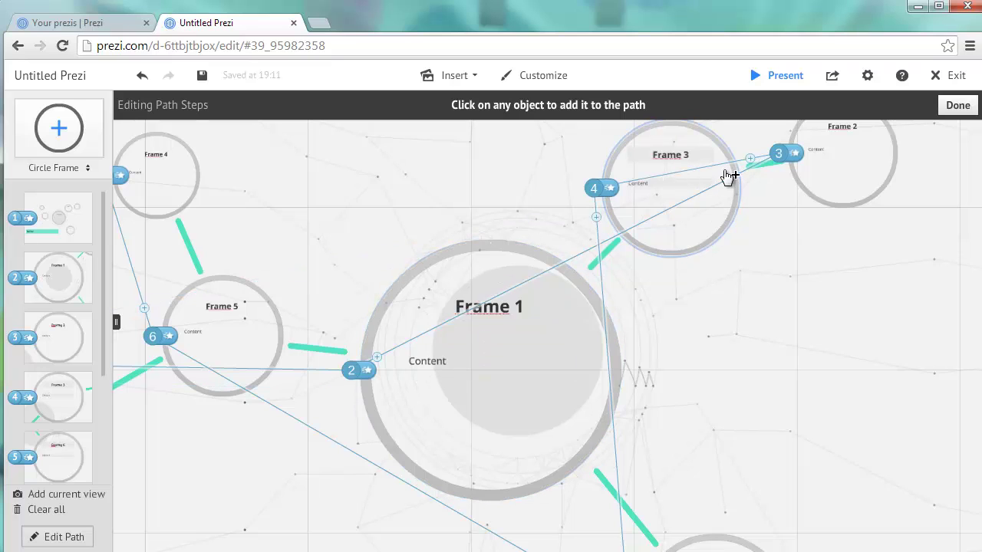
left_click_drag(750, 164, 370, 370)
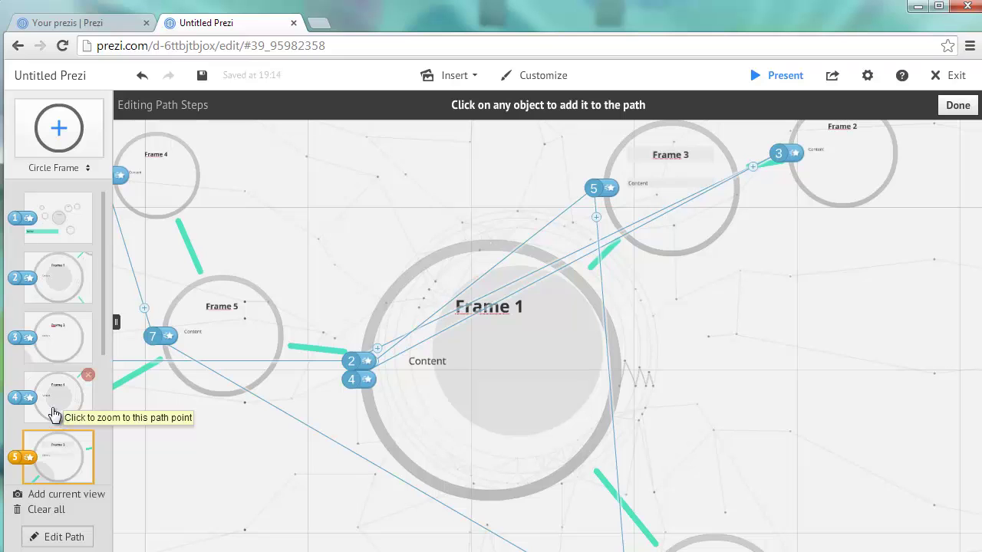
Review path points 1 to 5 in order, from the overview through to Frame 3.
left_click(68, 232)
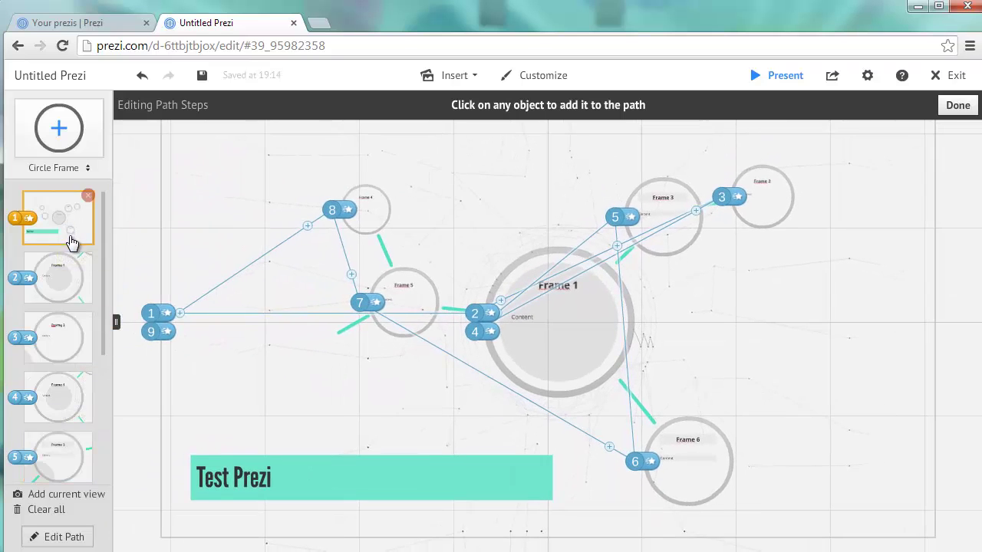
left_click(73, 285)
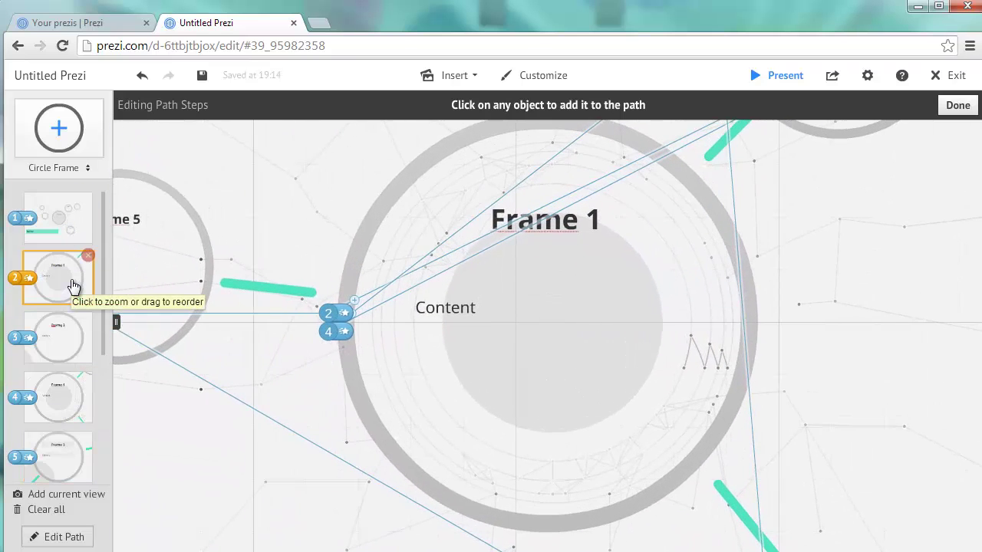
left_click(70, 347)
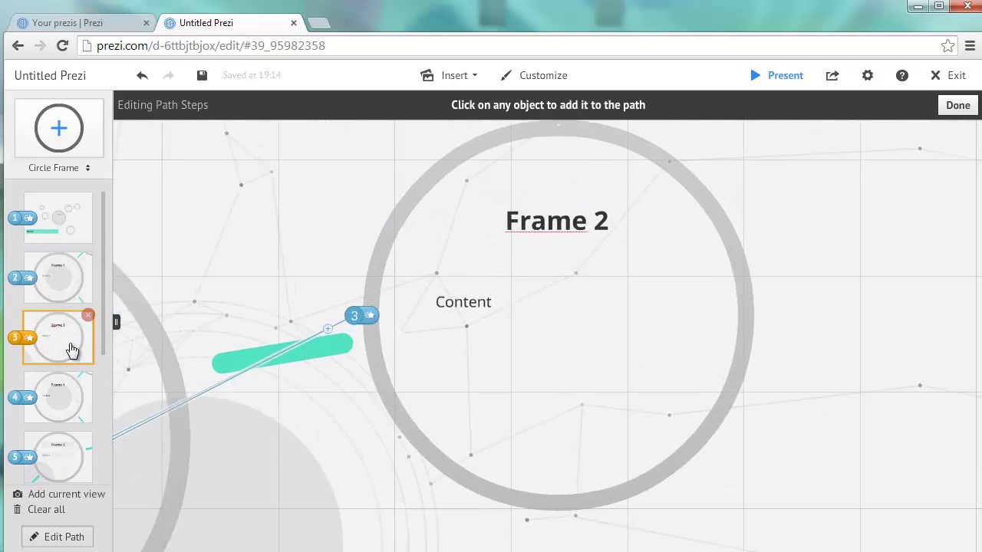
left_click(69, 391)
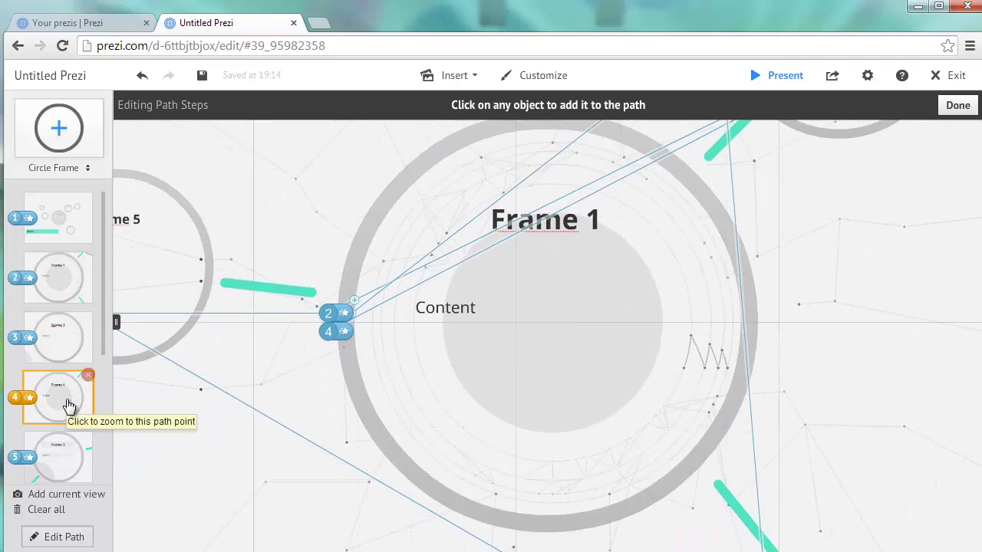
left_click(69, 453)
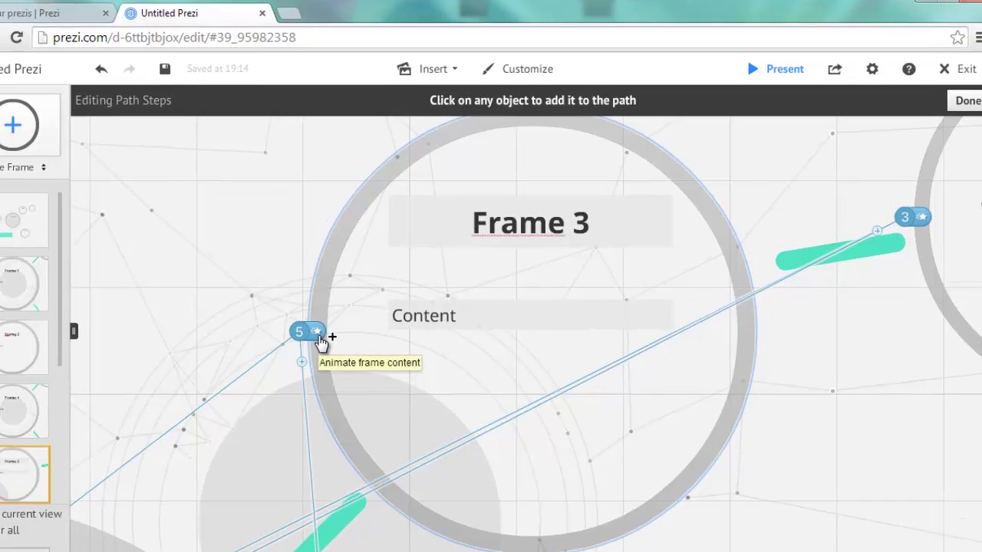
Apply fade-in animations to Frame 3's title and then its content text, preview them and finish the animation.
left_click(347, 329)
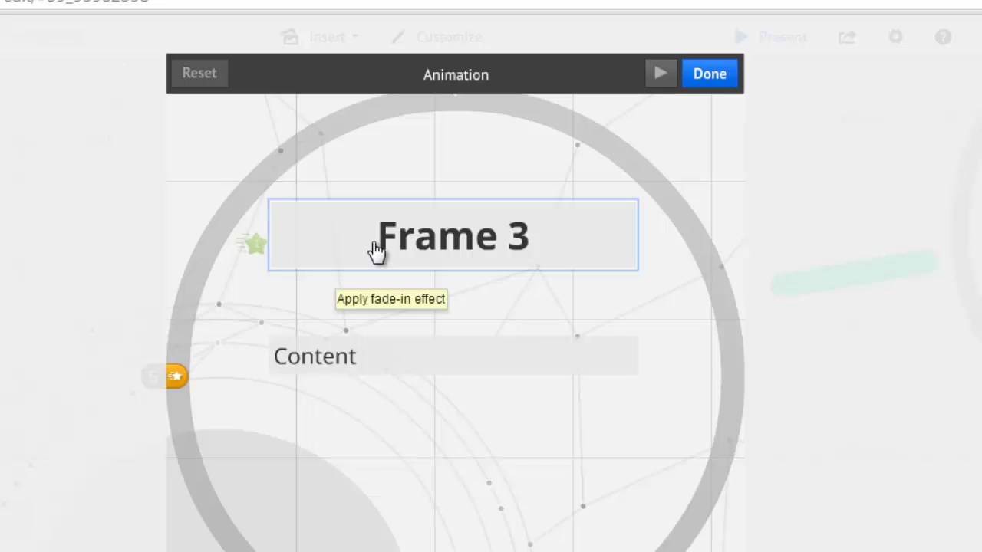
left_click(293, 256)
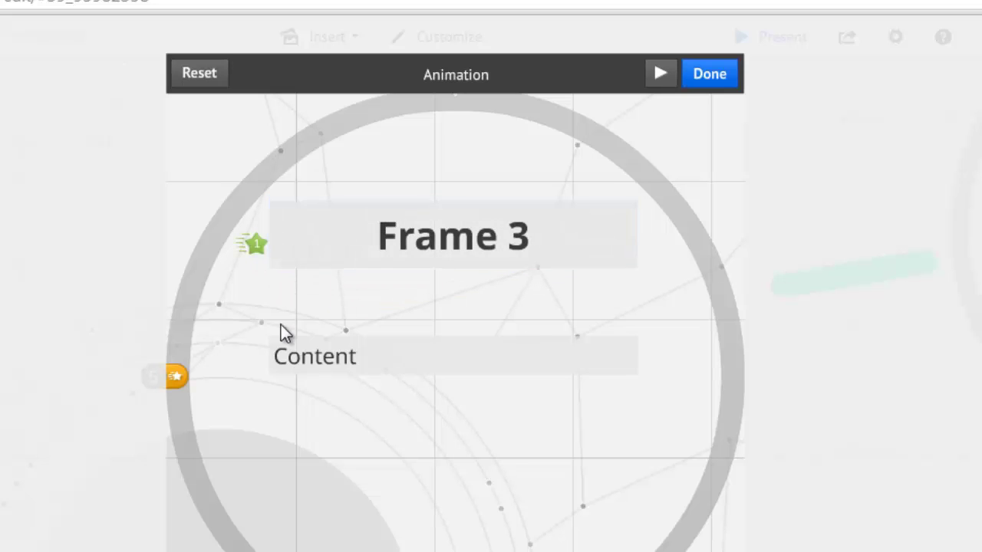
left_click(311, 374)
left_click(660, 75)
left_click(701, 77)
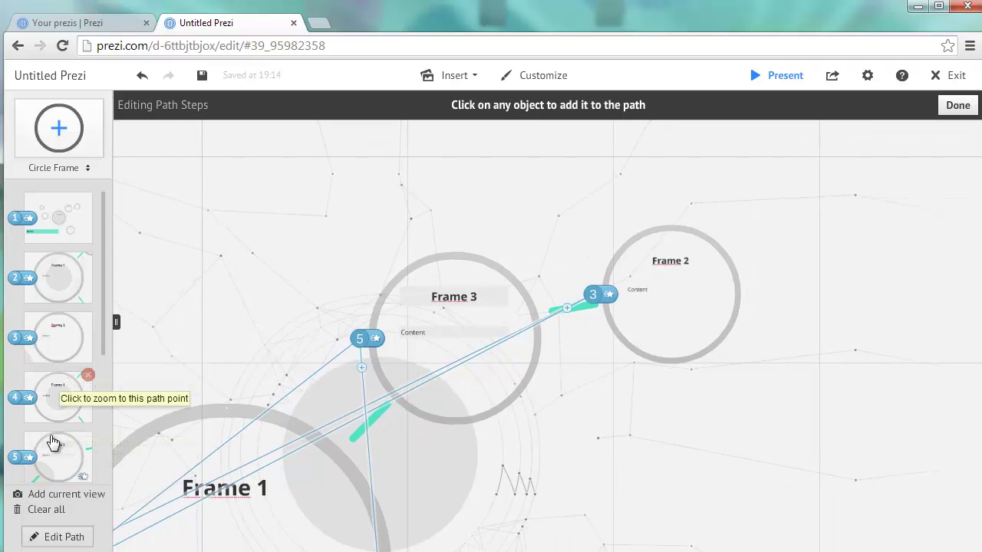
Move Frame 6 to position 8 in the path, just before the final overview.
left_click(62, 458)
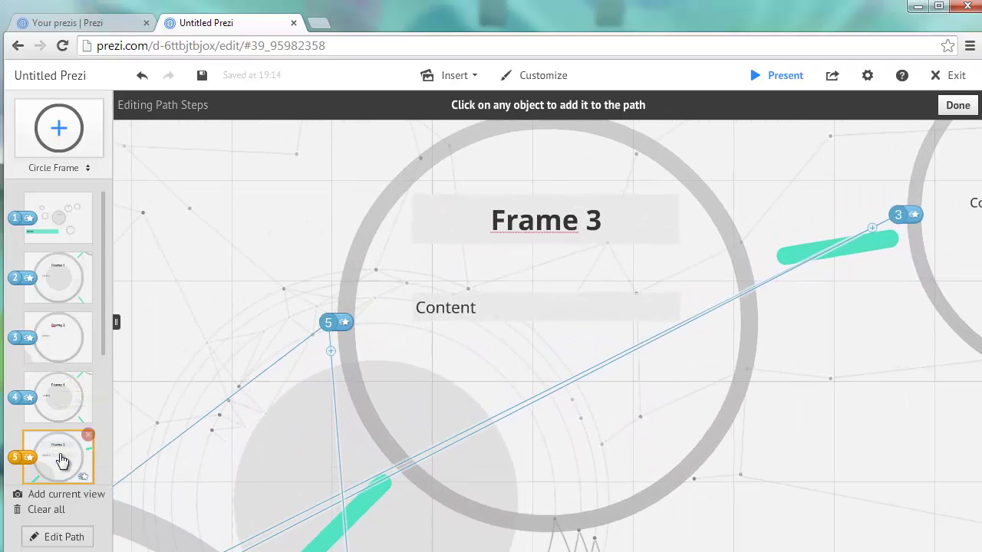
scroll(61, 458, "down", 2)
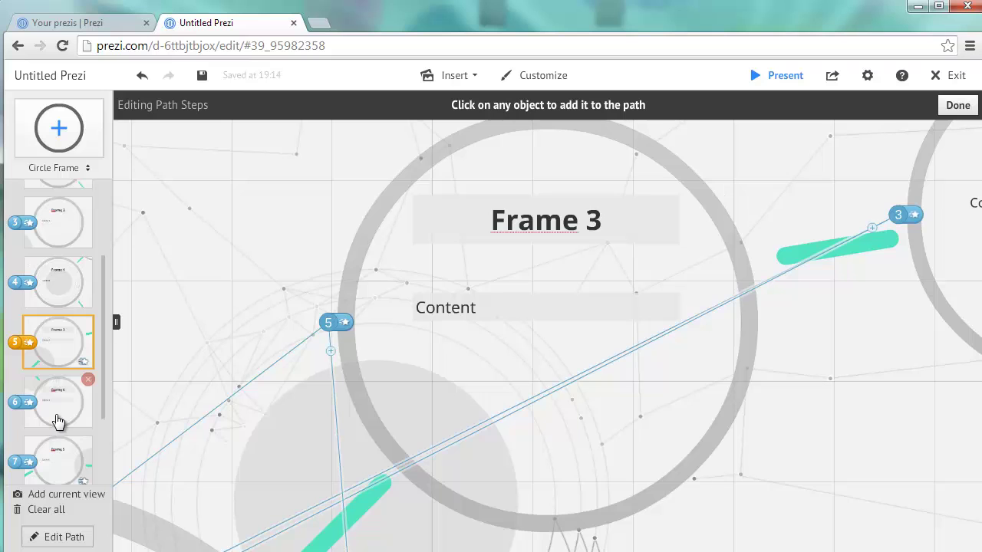
left_click(57, 420)
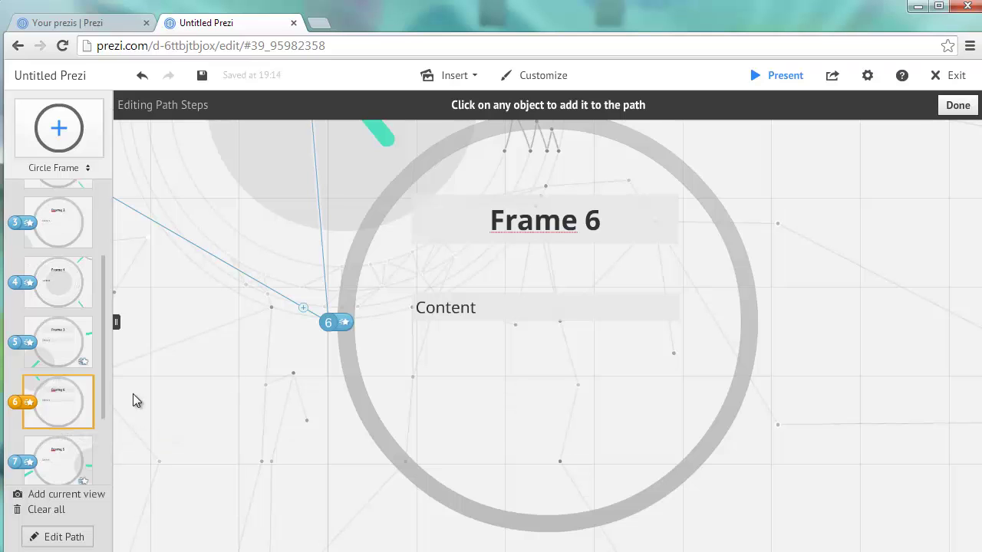
scroll(65, 407, "down", 3)
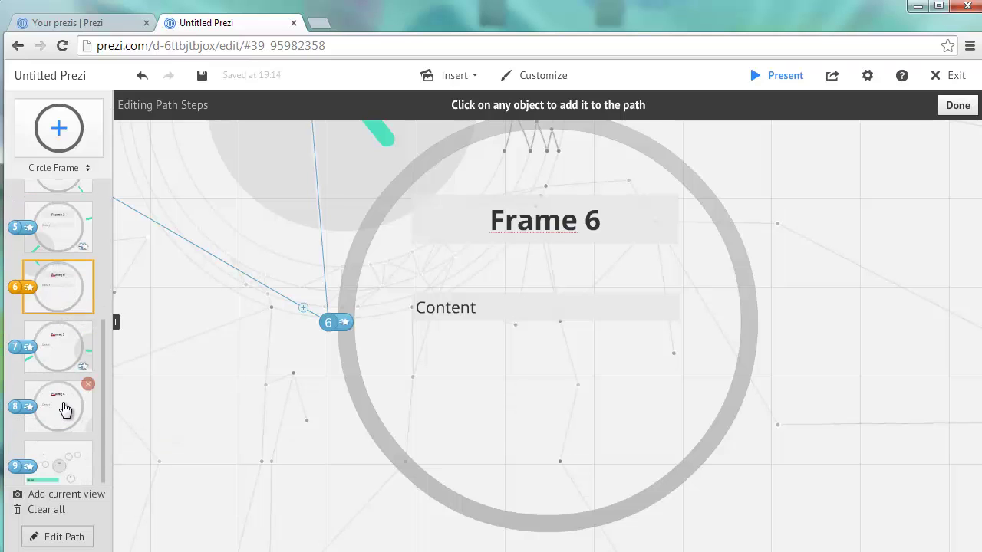
left_click(65, 293)
left_click_drag(65, 293, 66, 405)
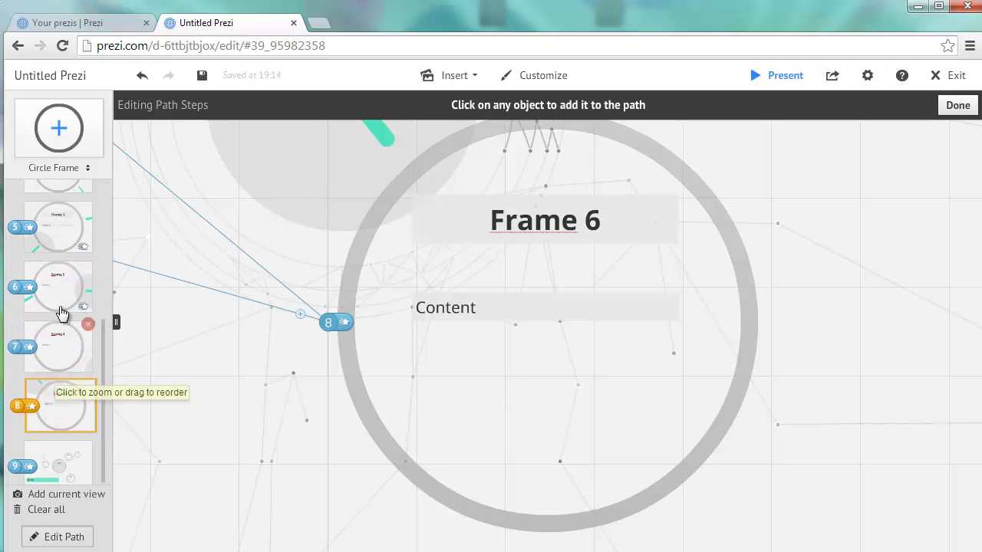
Move Frame 4 ahead of Frame 5 in the path and review path points 5 to 8.
left_click(67, 238)
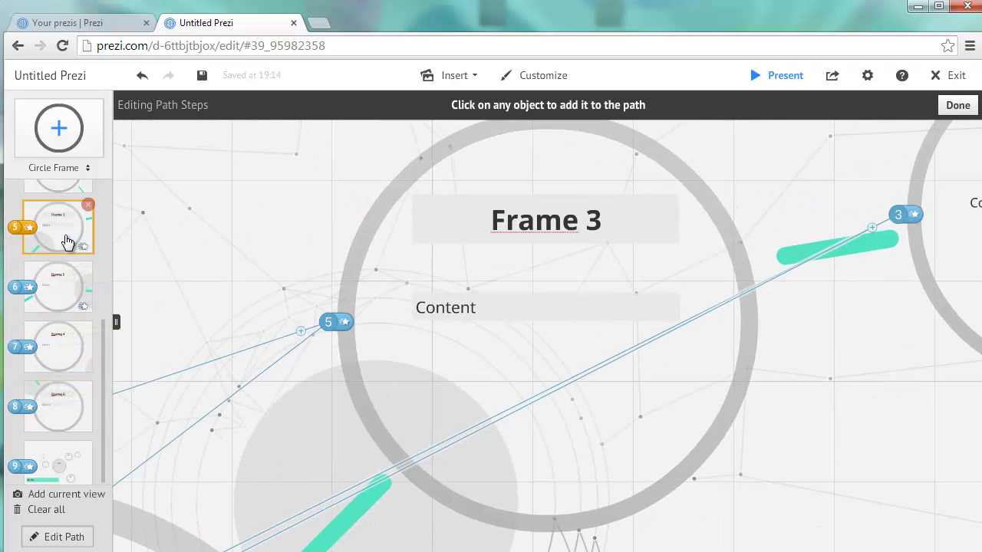
left_click(63, 307)
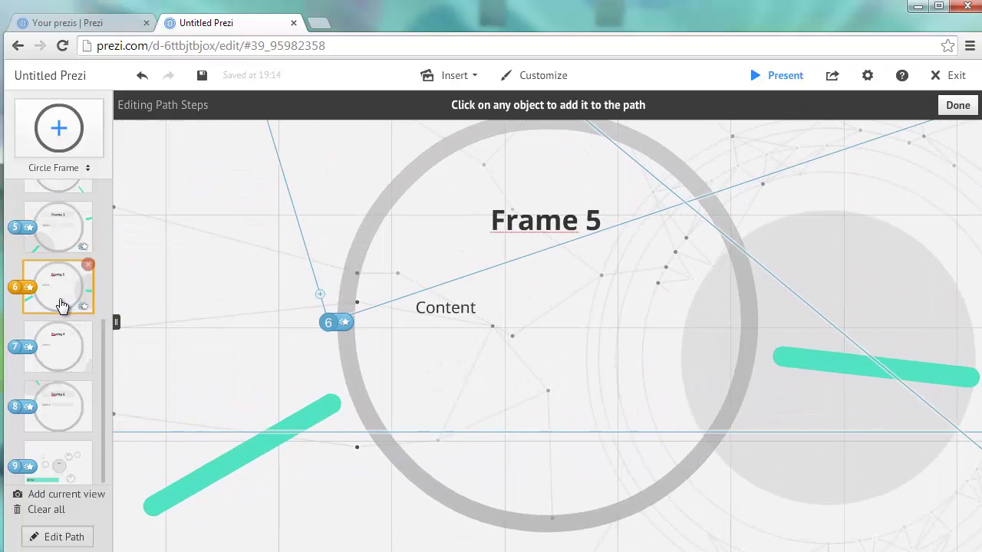
left_click_drag(72, 338, 71, 282)
left_click(69, 234)
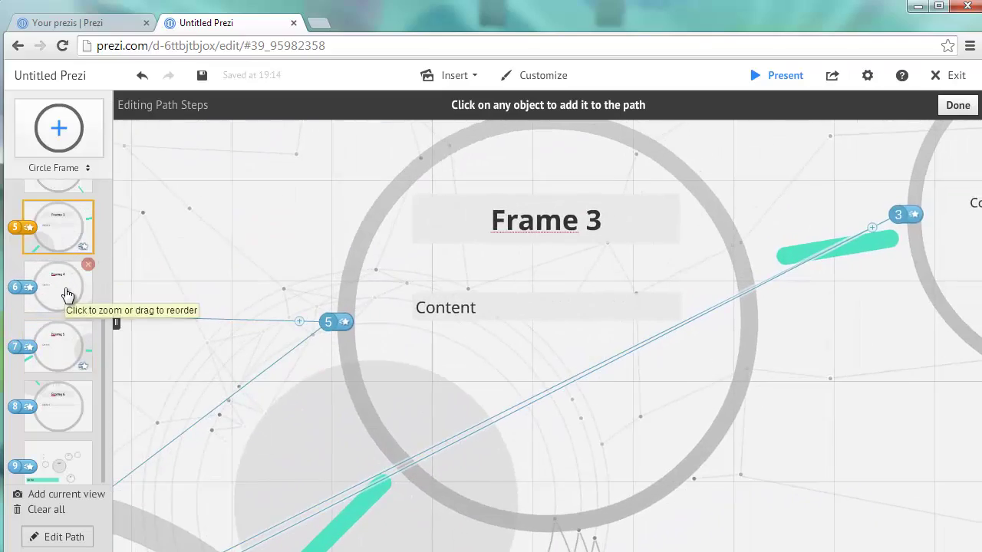
left_click(67, 305)
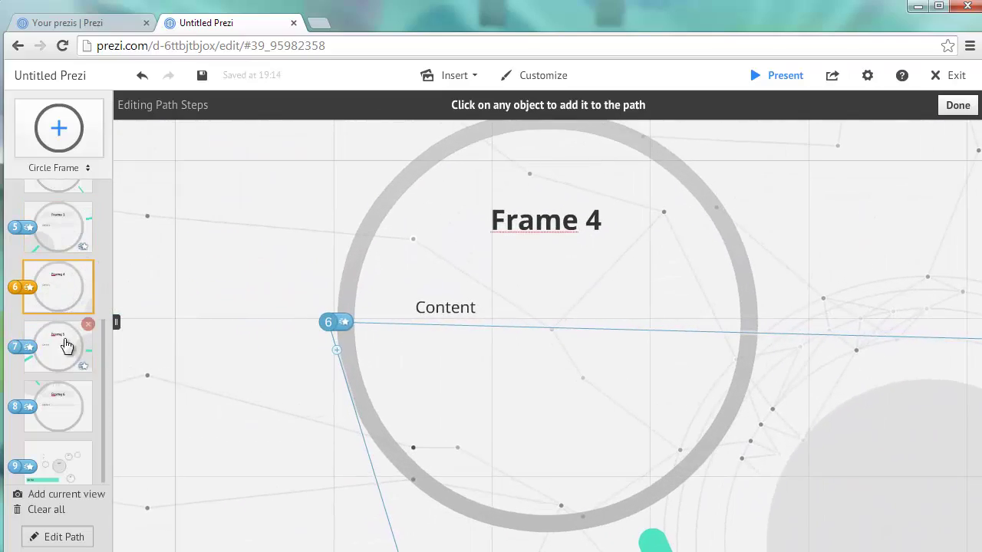
left_click(67, 359)
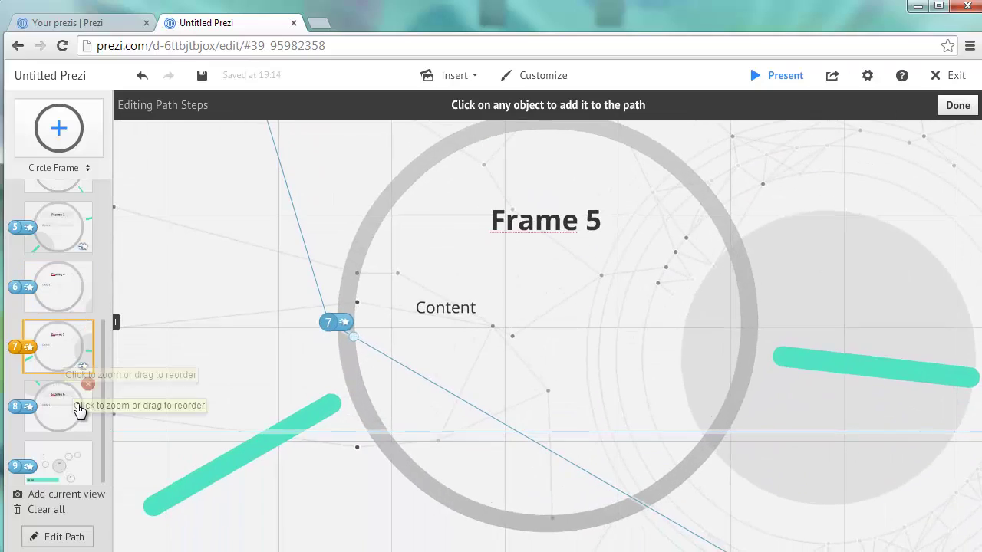
left_click(79, 412)
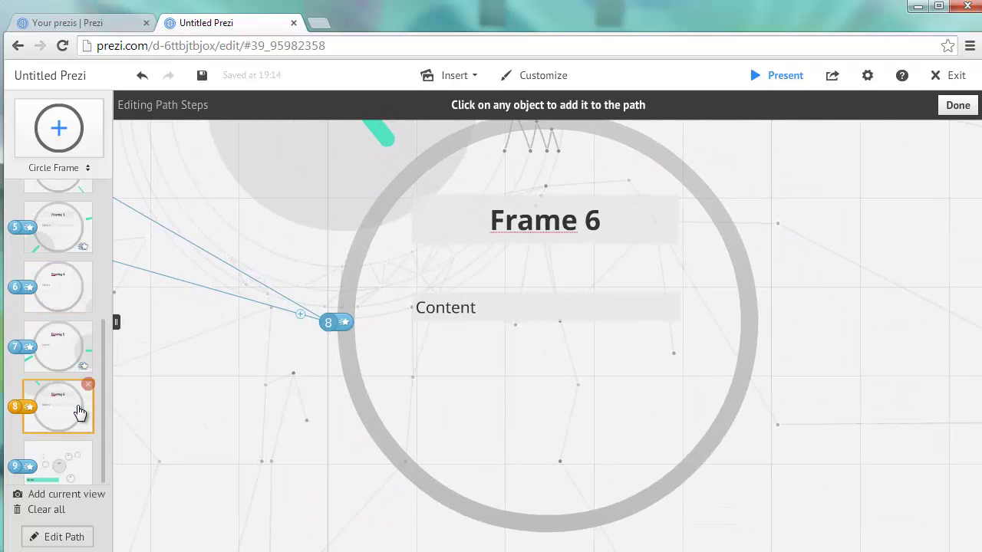
Examine the complete reordered path and its connections across all frames on the canvas.
scroll(213, 360, "down", 5)
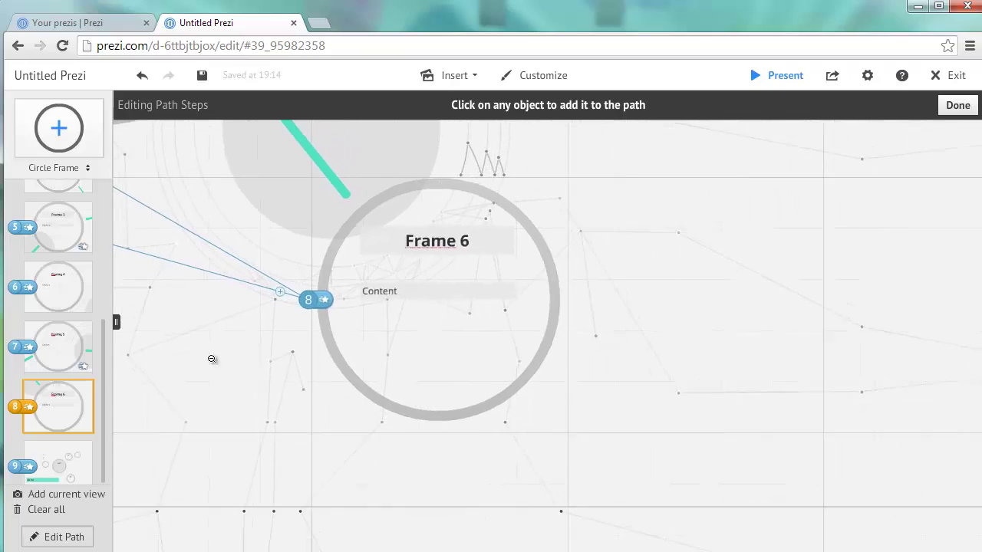
scroll(452, 357, "down", 5)
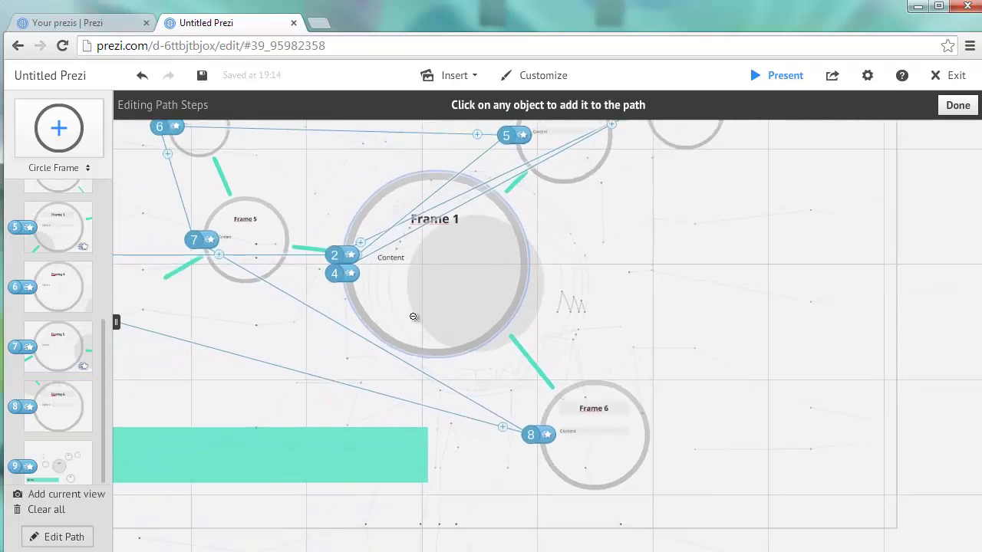
scroll(414, 316, "up", 3)
scroll(415, 315, "down", 3)
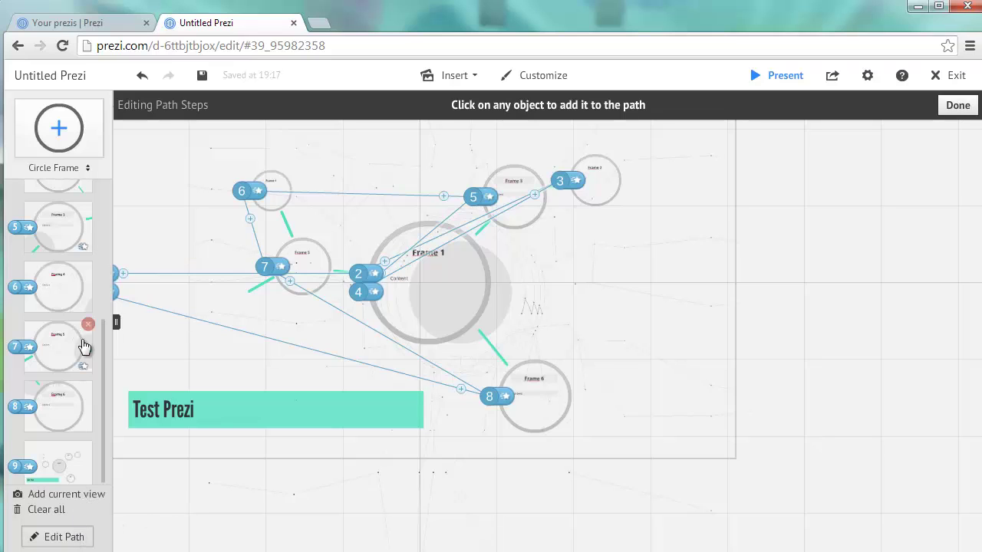
Return to Frame 2 at path point 3, then add the frame and its content text to the path's end as points 10 and 11.
left_click_drag(103, 337, 70, 225)
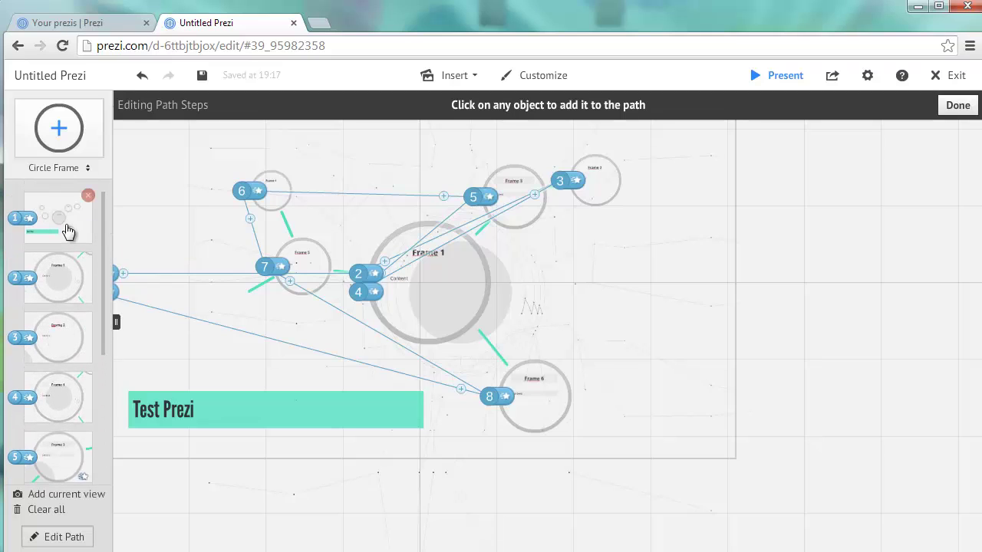
left_click(68, 346)
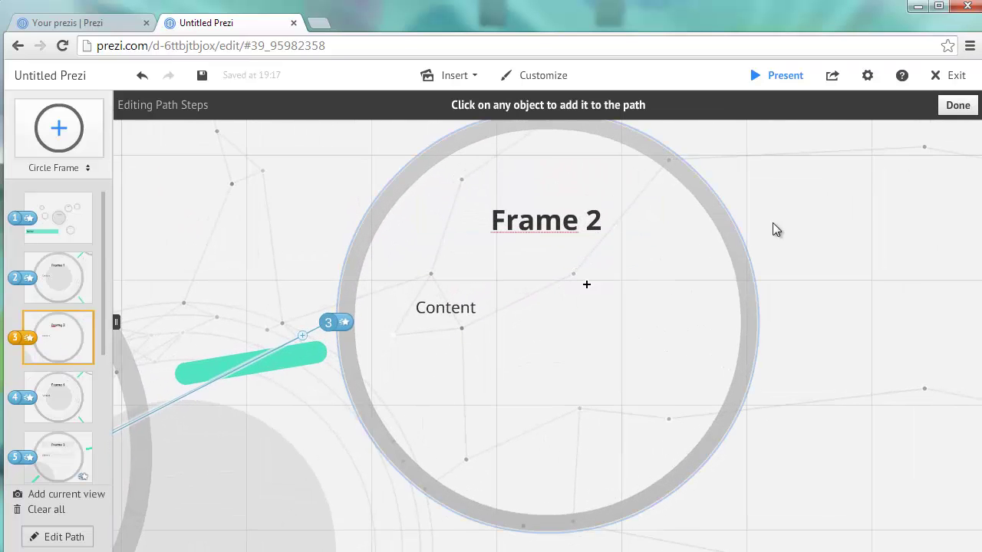
left_click(741, 260)
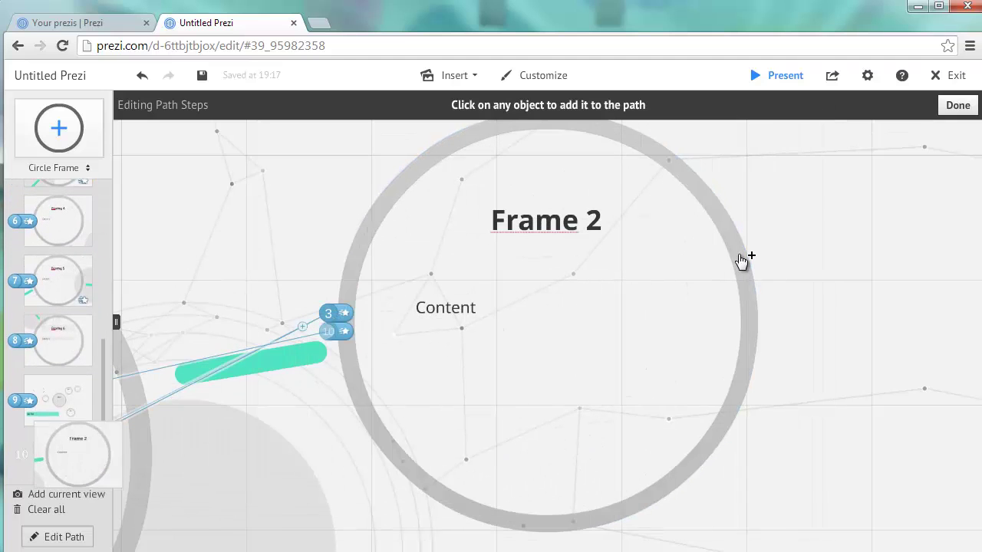
left_click(614, 316)
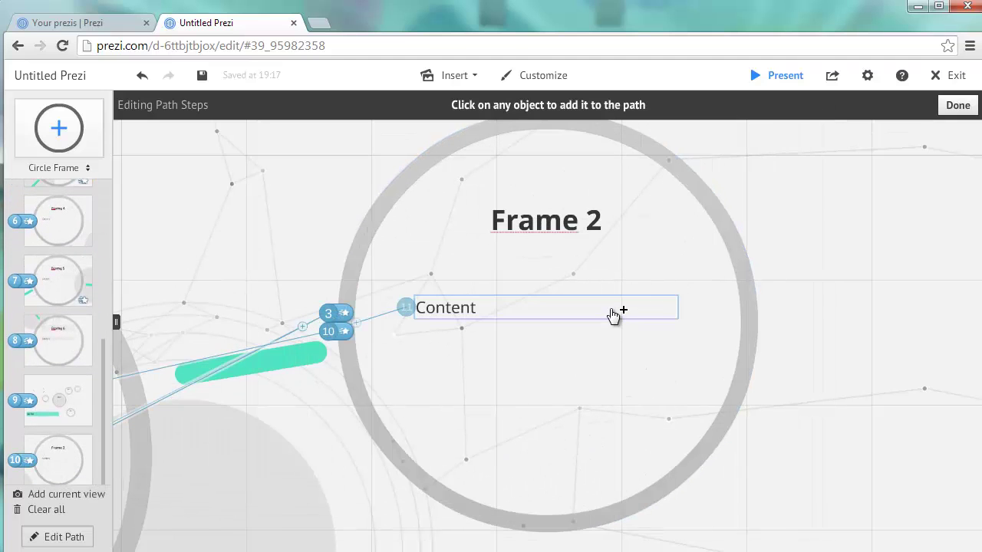